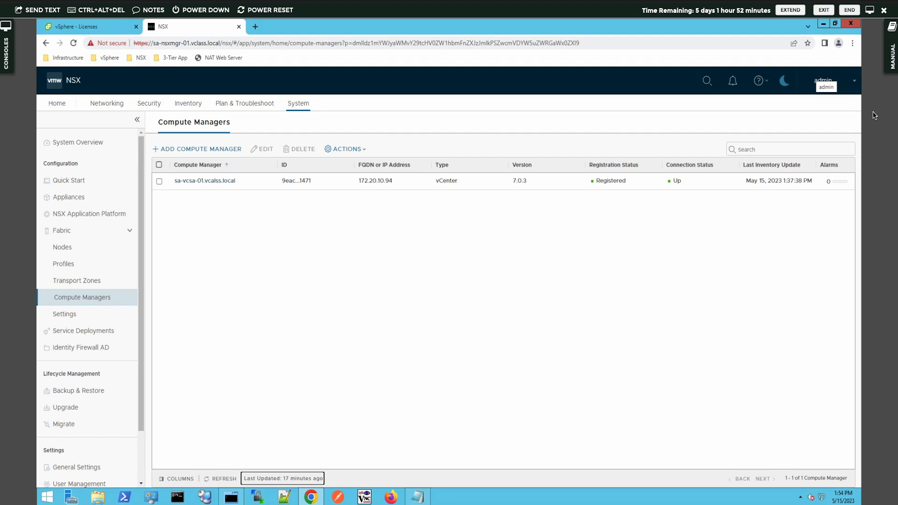
Open the lab manual, launch the linked three-node NSX Management cluster simulation, and start Google Chrome inside it.
{"action": "left_click", "coordinate": [891, 67]}
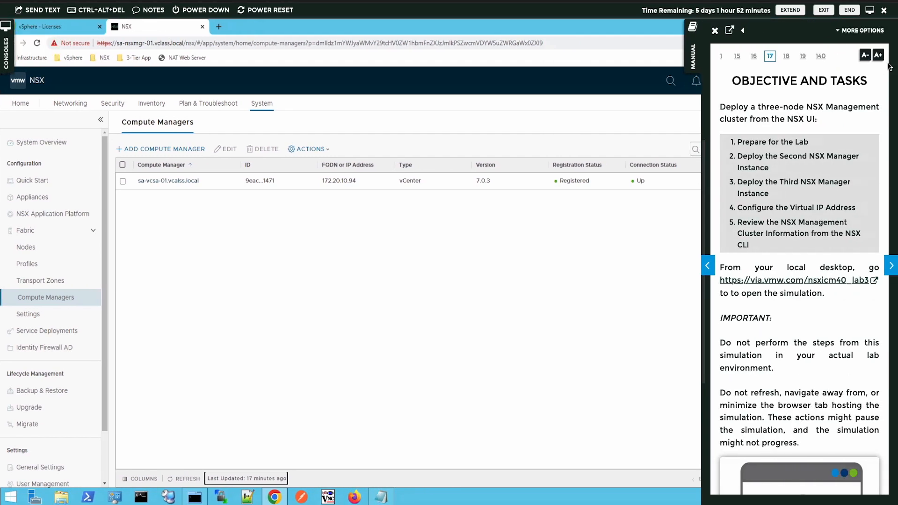
{"action": "left_click", "coordinate": [763, 281]}
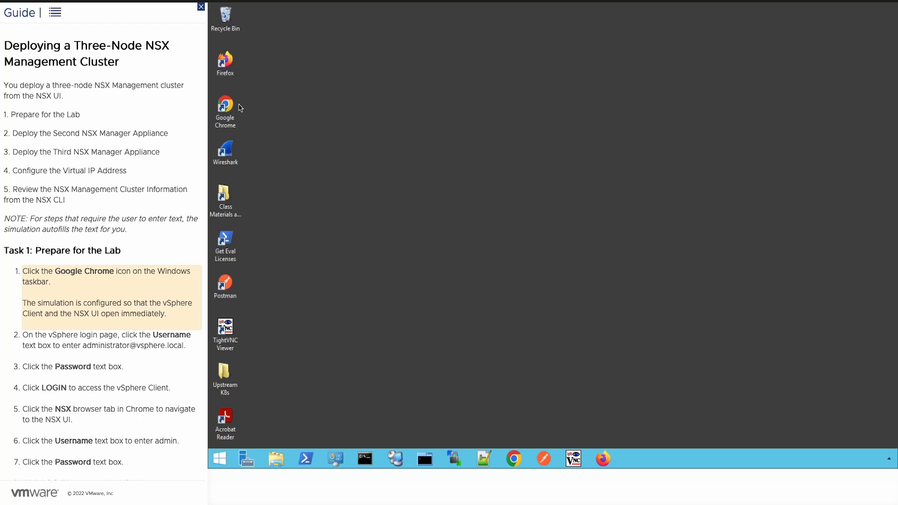
{"action": "left_click", "coordinate": [514, 460]}
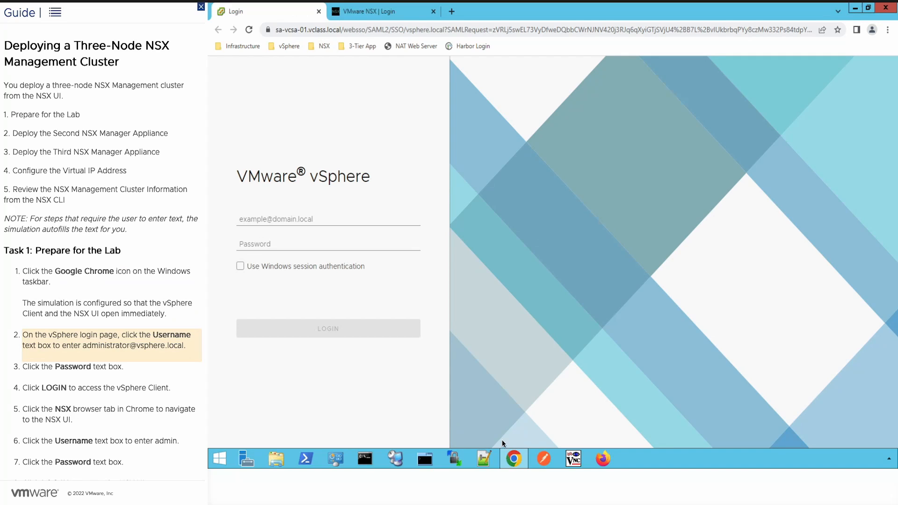
Log in to the vSphere Client with the administrator username and the account password.
{"action": "left_click", "coordinate": [286, 223]}
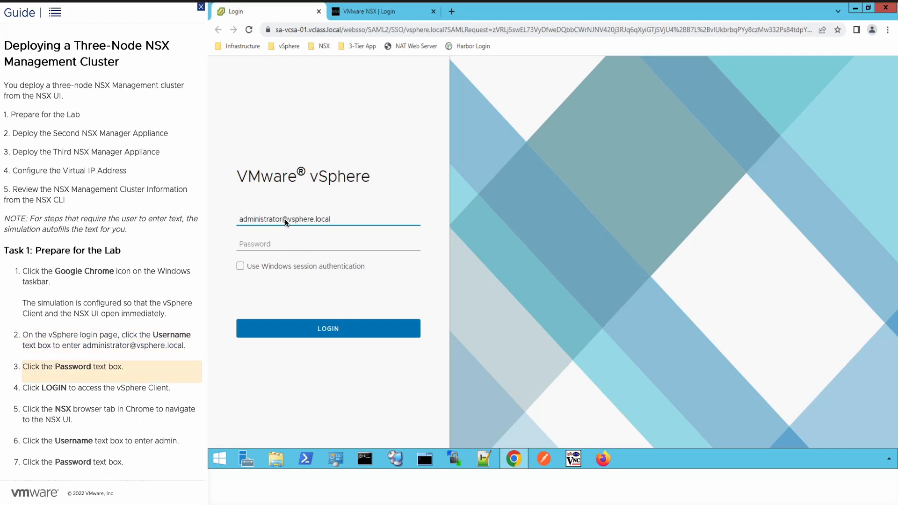
{"action": "left_click", "coordinate": [265, 247]}
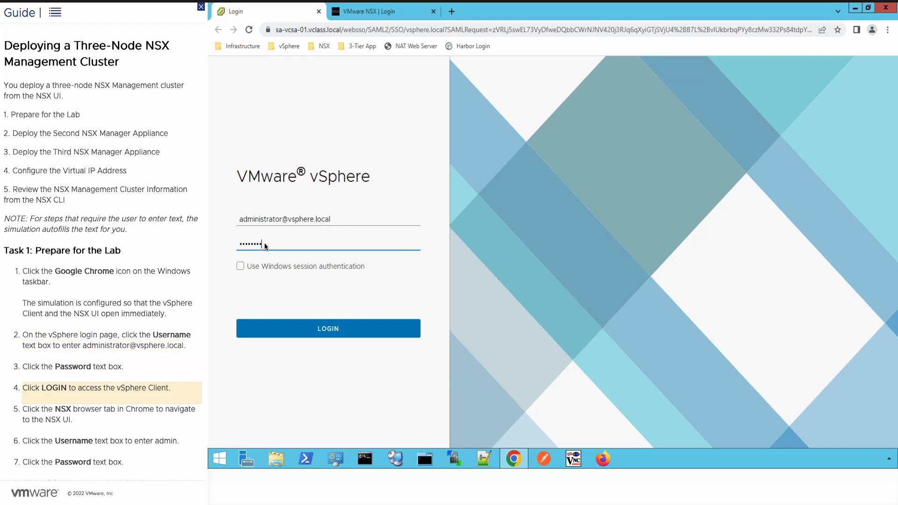
{"action": "left_click", "coordinate": [304, 328]}
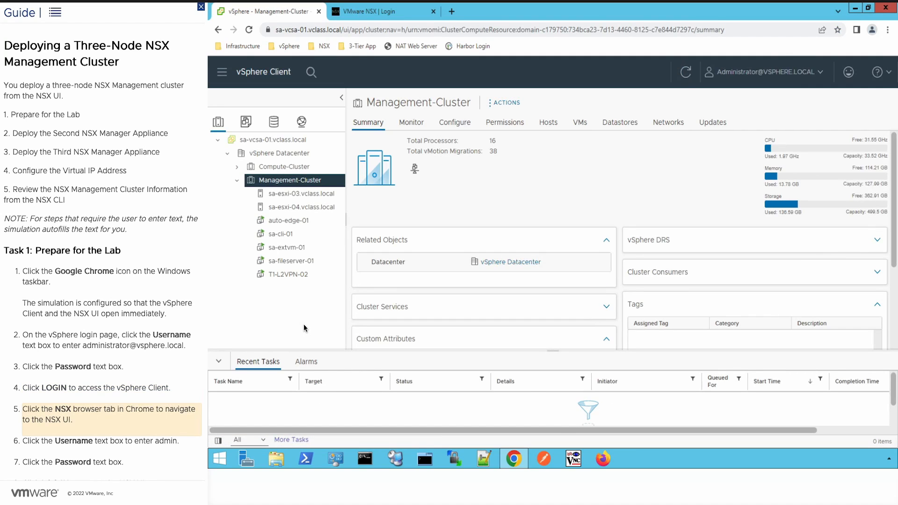
Switch to the NSX login page and log in as admin with the account password.
{"action": "left_click", "coordinate": [362, 14]}
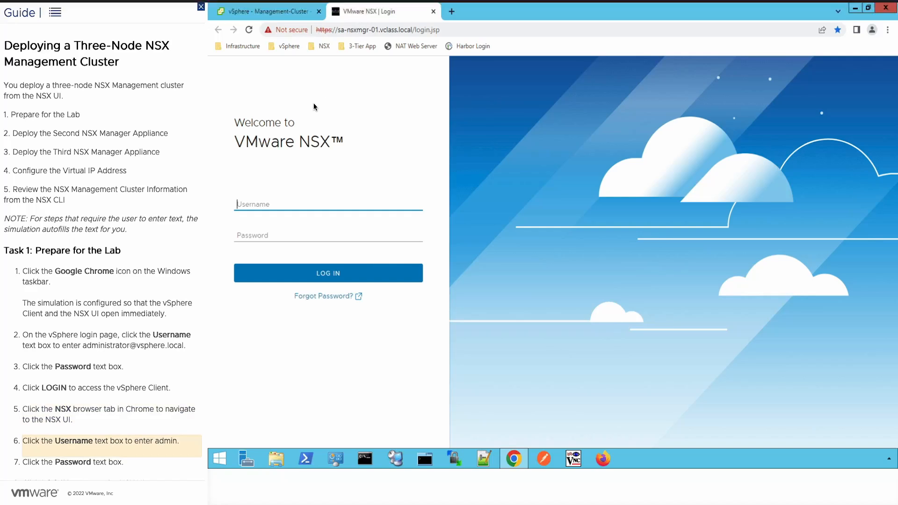
{"action": "left_click", "coordinate": [251, 205]}
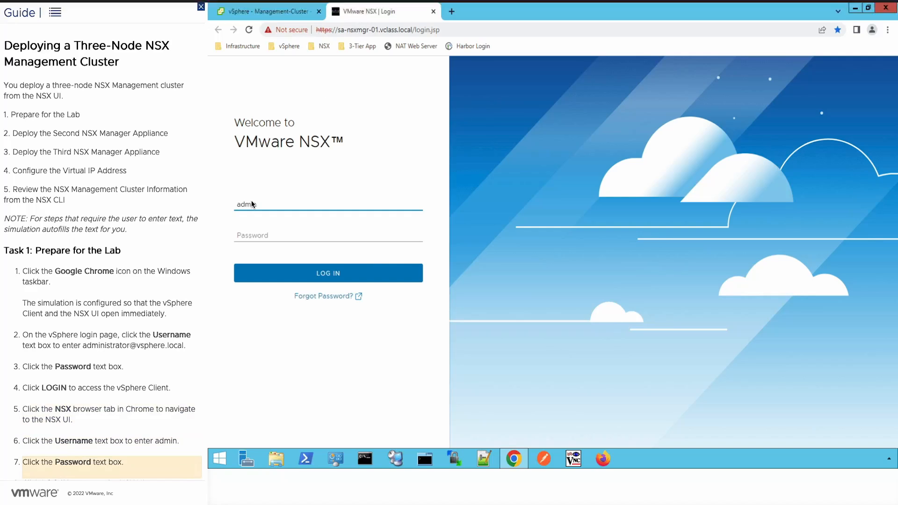
{"action": "left_click", "coordinate": [255, 238]}
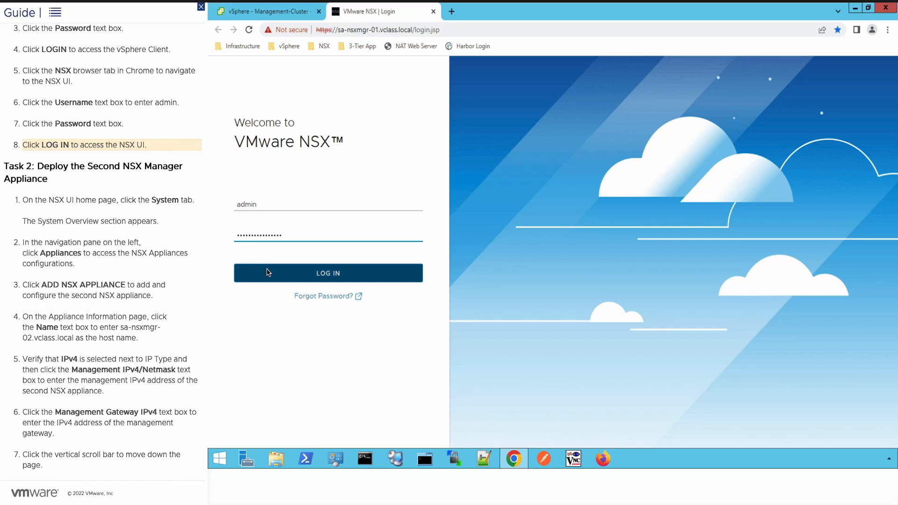
{"action": "left_click", "coordinate": [267, 273]}
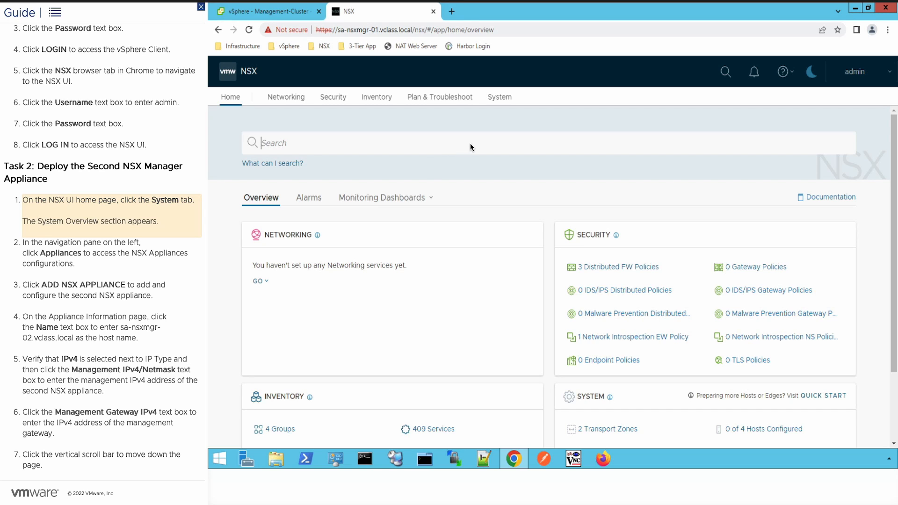
Go to the NSX system's appliance configuration and start adding a second NSX appliance.
{"action": "left_click", "coordinate": [498, 101]}
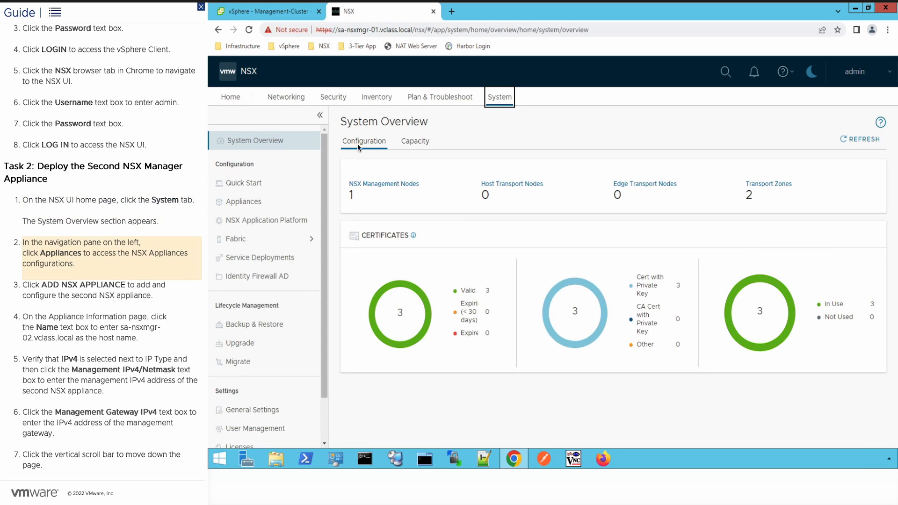
{"action": "left_click", "coordinate": [246, 204]}
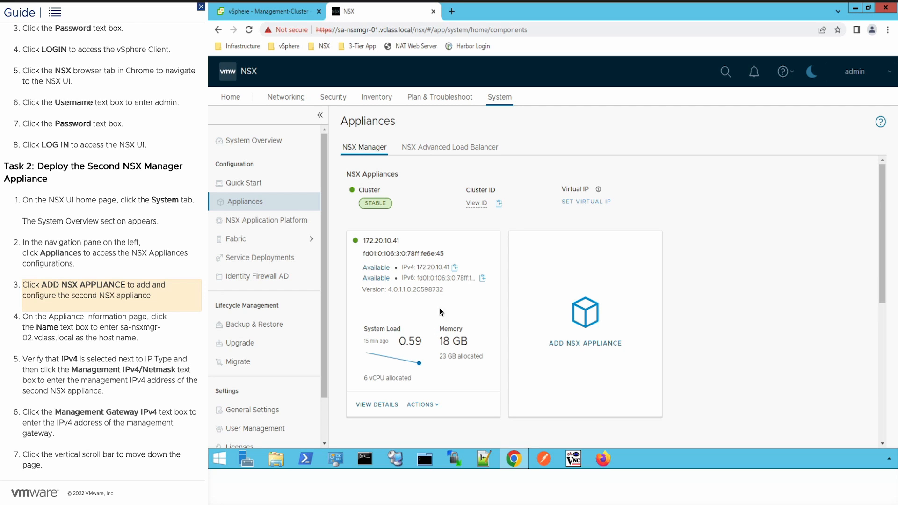
{"action": "left_click", "coordinate": [570, 363]}
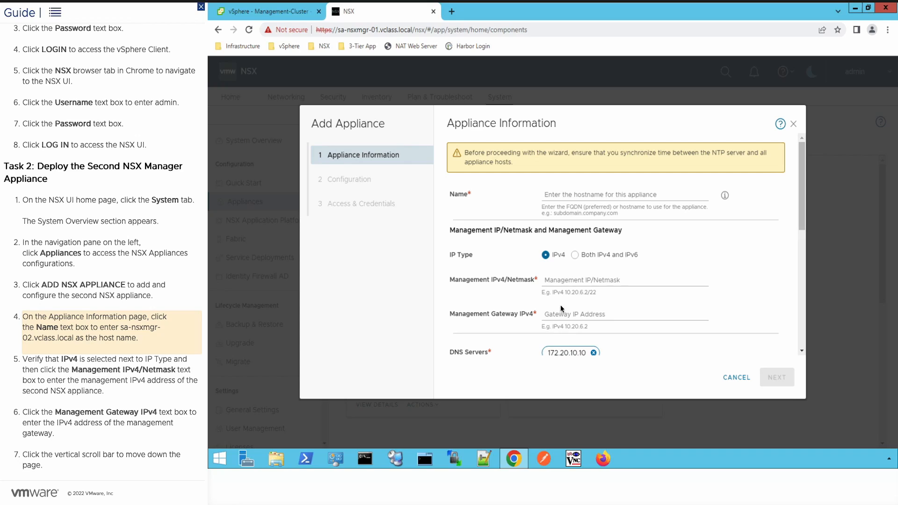
Name the appliance sa-nsxmgr-02.vclass.local with management IPv4/netmask 172.20.10.42/24 and gateway 172.20.10.10, keep the Small node size, and continue.
{"action": "left_click", "coordinate": [584, 194]}
{"action": "type", "text": "sa-nsxmgr-02.vclass.local"}
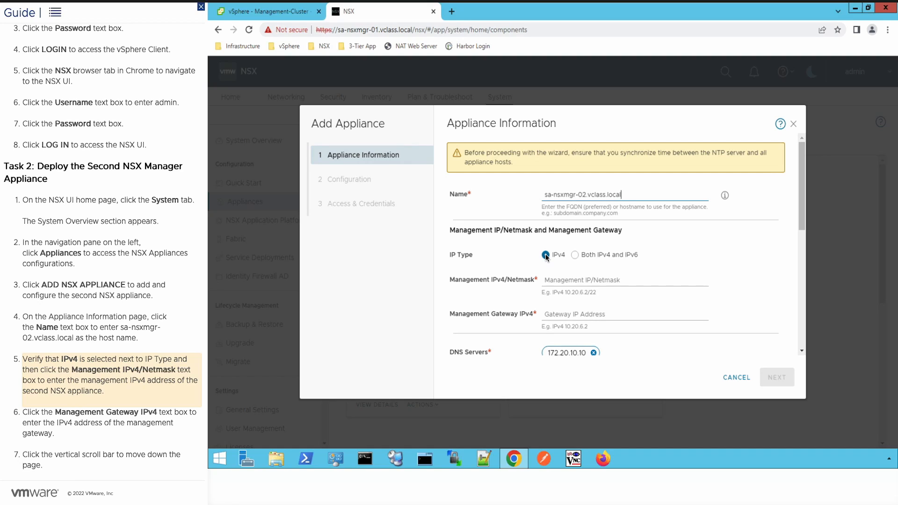
{"action": "left_click", "coordinate": [562, 282]}
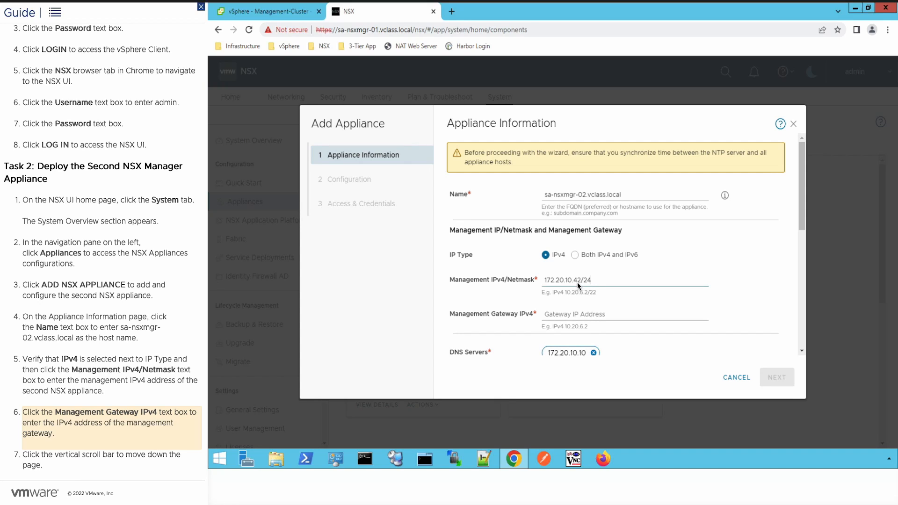
{"action": "left_click", "coordinate": [572, 313]}
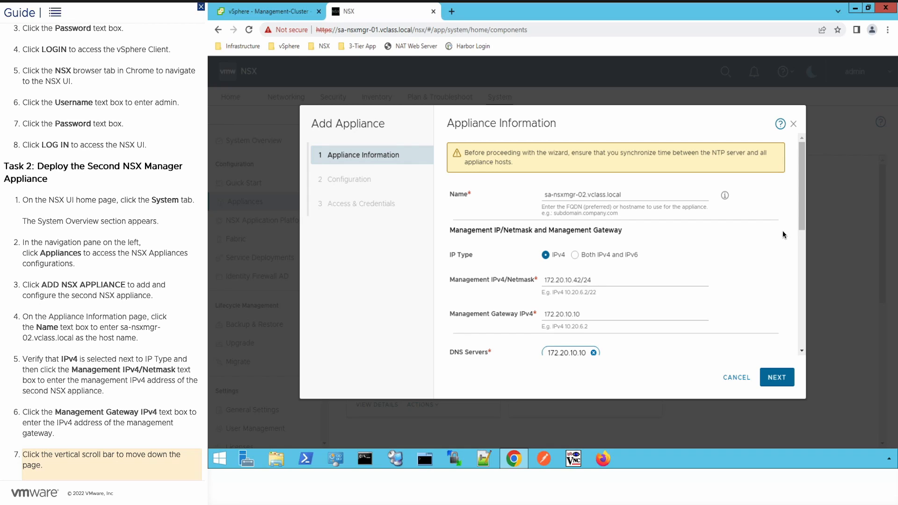
{"action": "left_click", "coordinate": [799, 225]}
{"action": "scroll", "coordinate": [800, 227], "scroll_direction": "down", "scroll_amount": 5}
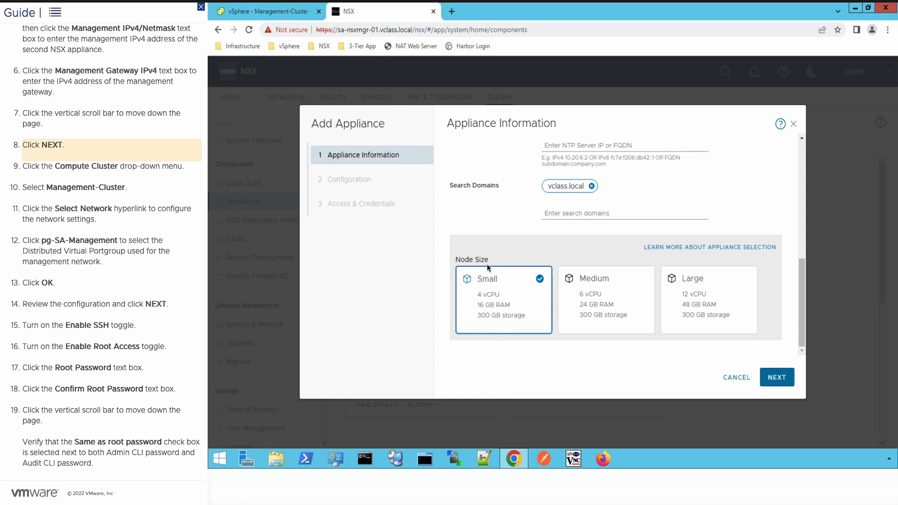
{"action": "left_click", "coordinate": [779, 378]}
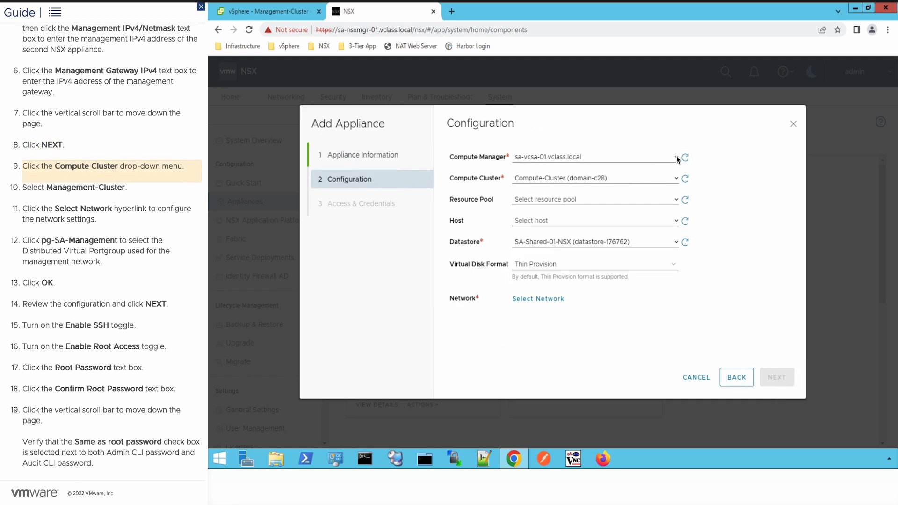
Assign the appliance to the Management-Cluster compute cluster and the pg-SA-Management network, and continue to the access credentials.
{"action": "left_click", "coordinate": [677, 180]}
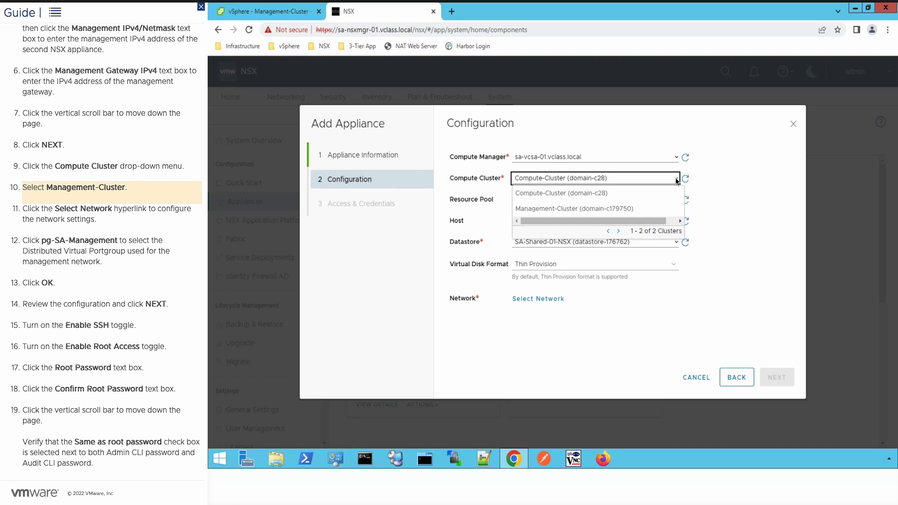
{"action": "left_click", "coordinate": [585, 210]}
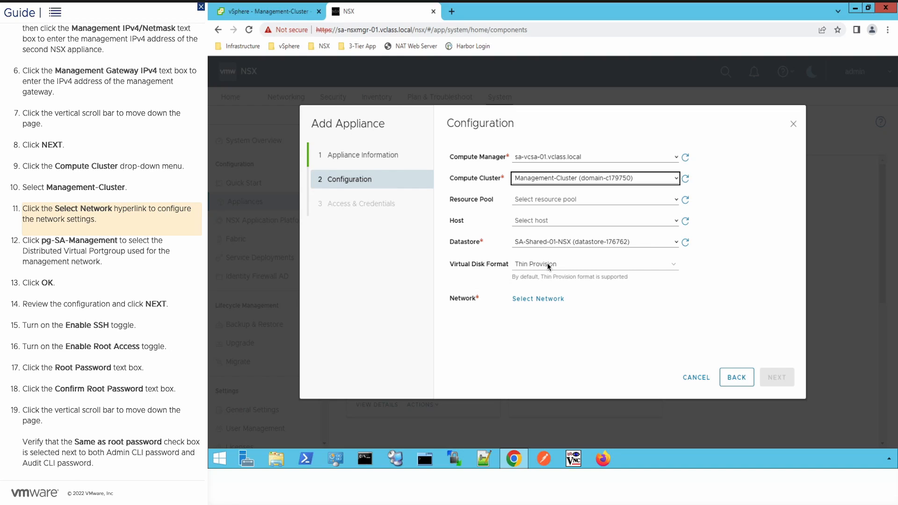
{"action": "left_click", "coordinate": [542, 299]}
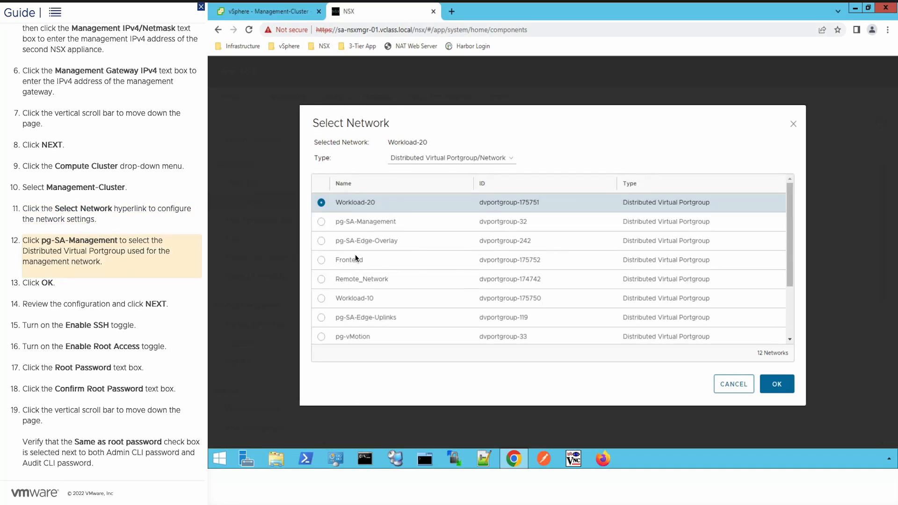
{"action": "left_click", "coordinate": [320, 222]}
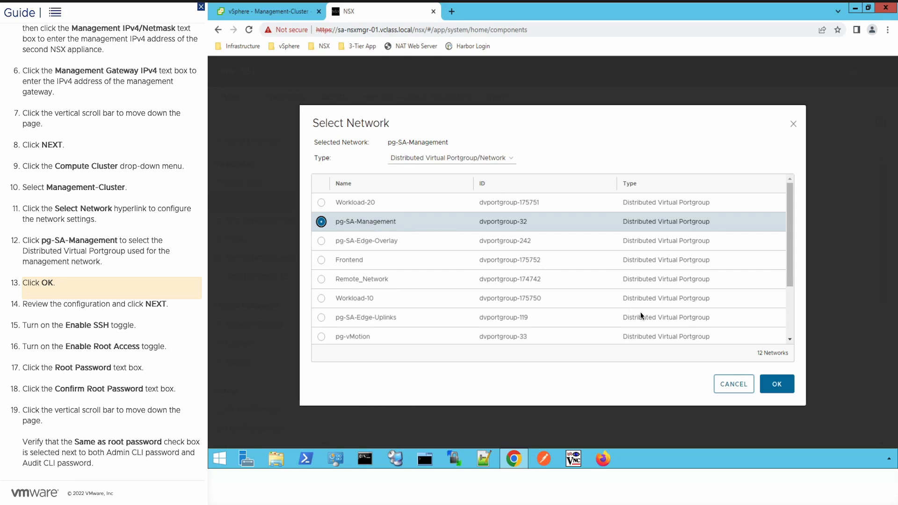
{"action": "left_click", "coordinate": [776, 383]}
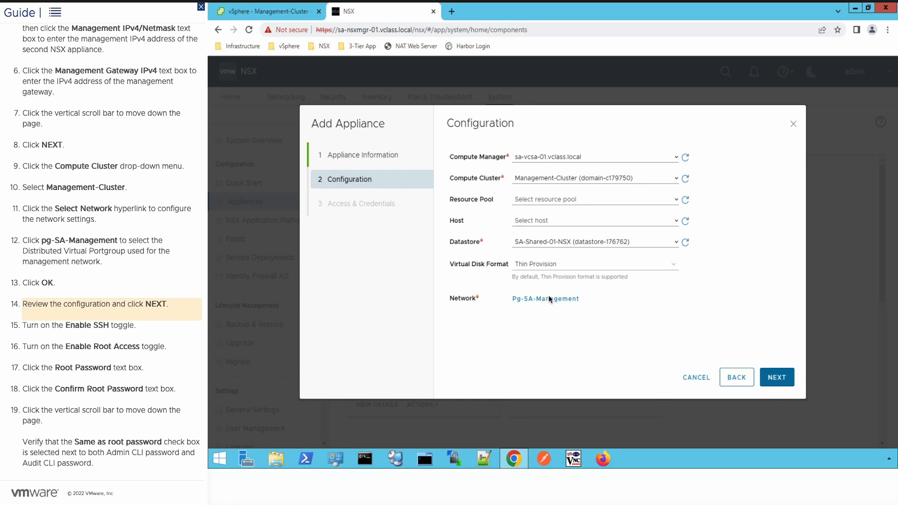
{"action": "left_click", "coordinate": [776, 383]}
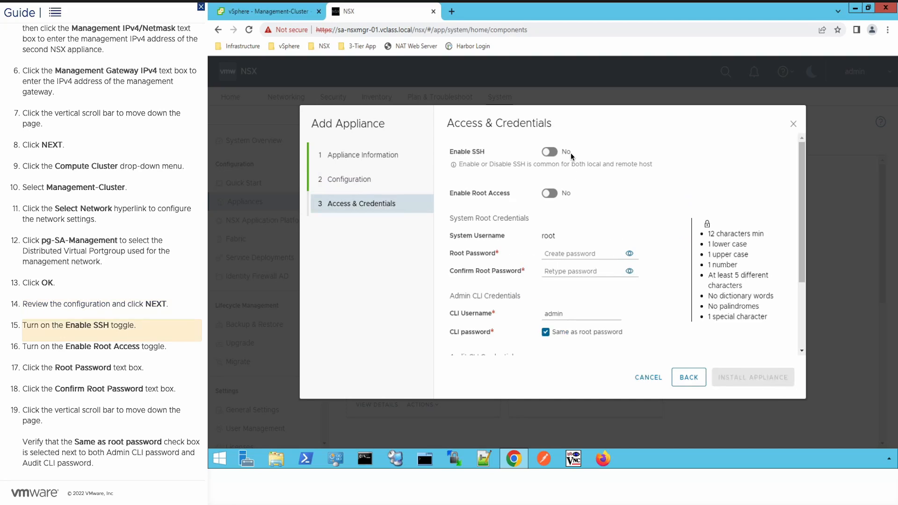
Enable SSH and root access, enter and confirm the root password, and install the second appliance.
{"action": "left_click", "coordinate": [550, 151]}
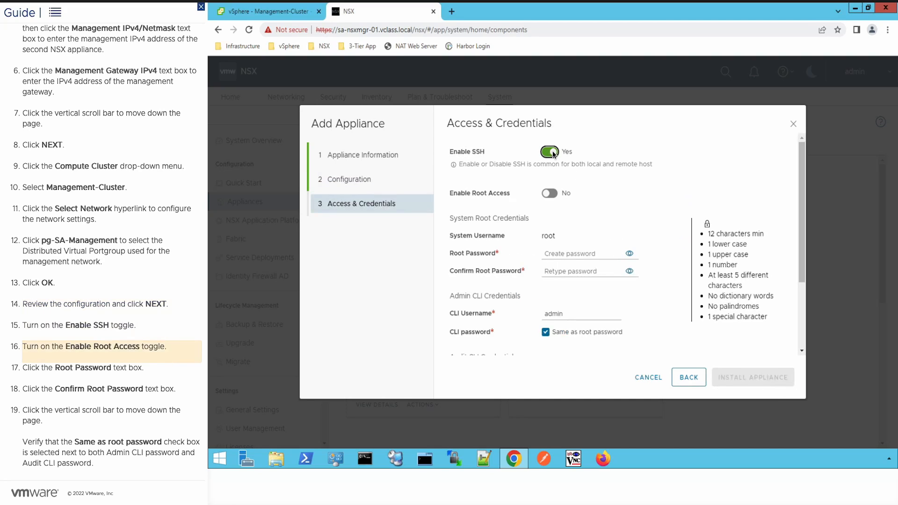
{"action": "left_click", "coordinate": [551, 194]}
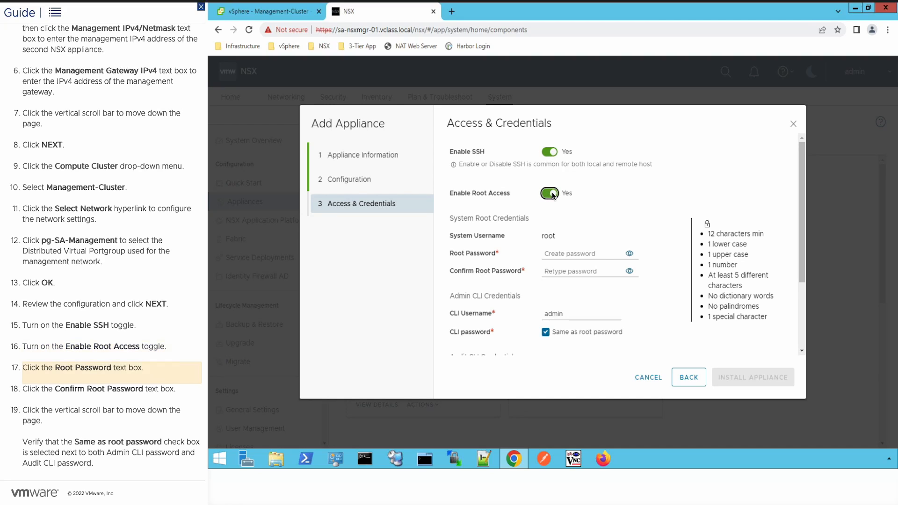
{"action": "left_click", "coordinate": [569, 254]}
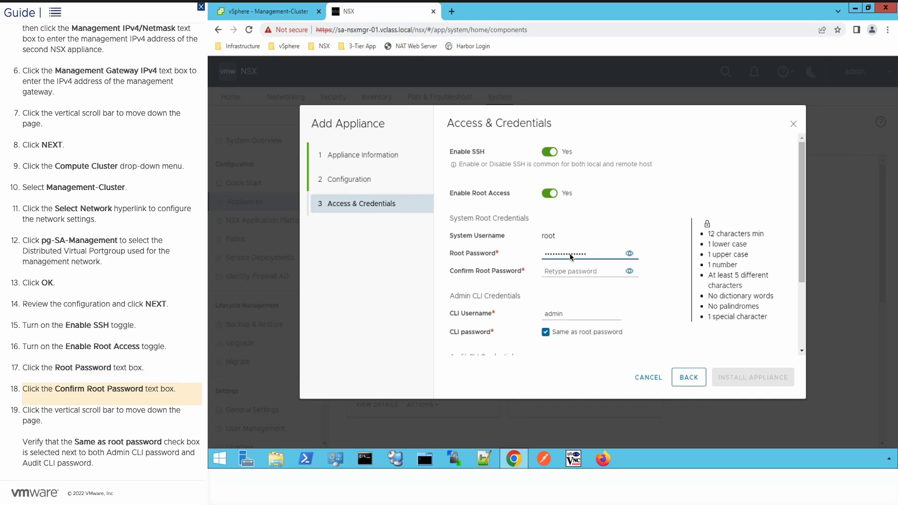
{"action": "left_click", "coordinate": [572, 272]}
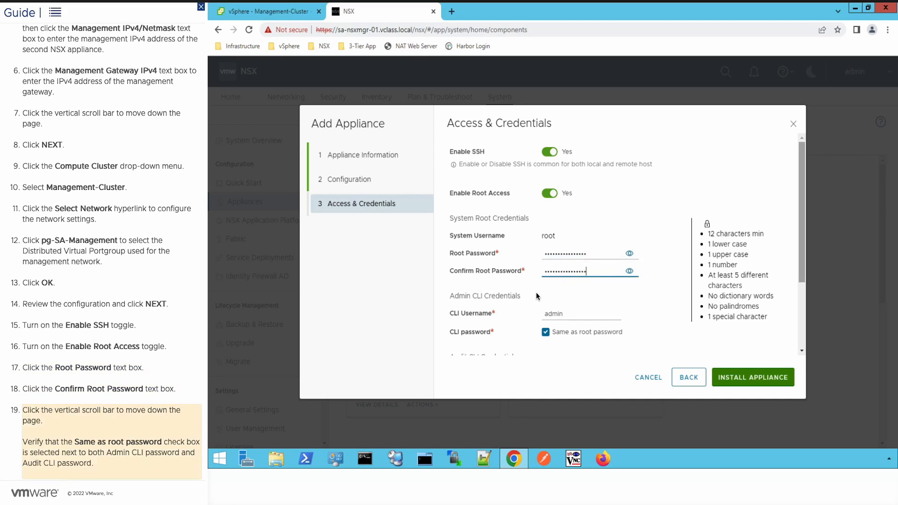
{"action": "left_click", "coordinate": [801, 255]}
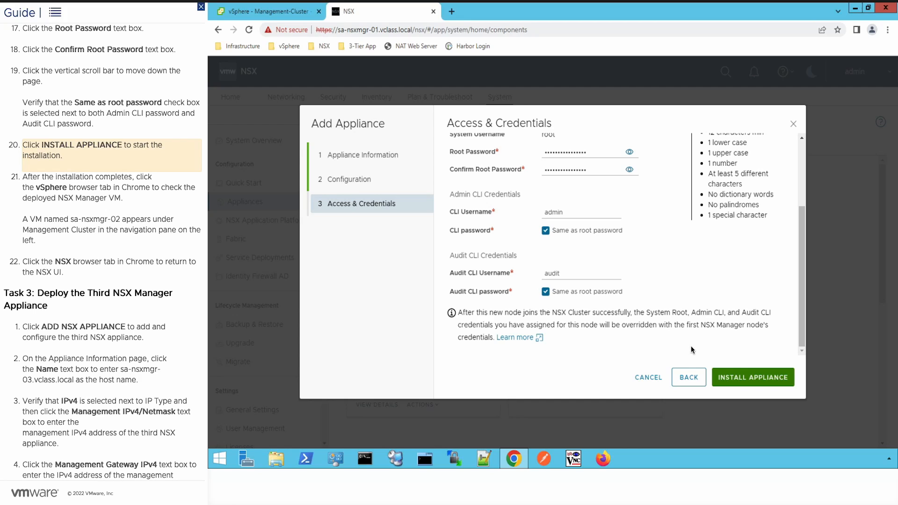
{"action": "left_click", "coordinate": [754, 376]}
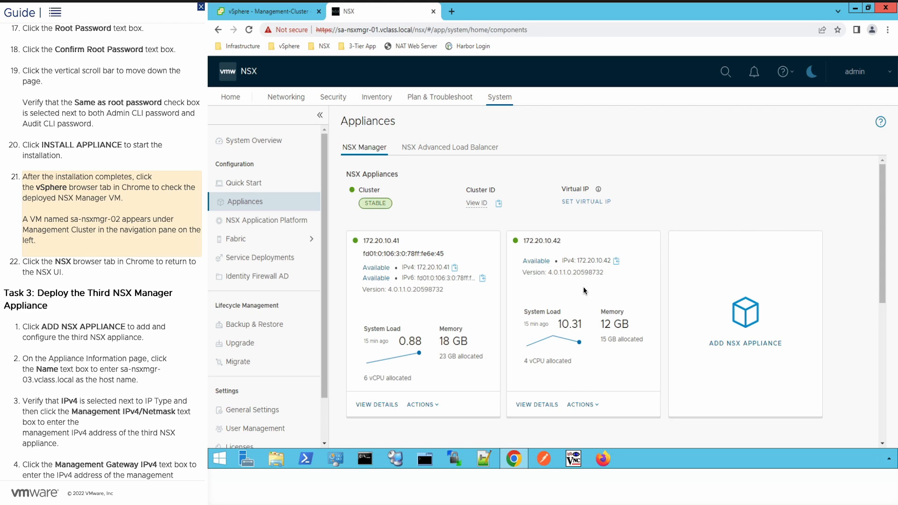
Check the Management-Cluster inventory in the vSphere Client for the sa-nsxmgr-02 VM and return to NSX.
{"action": "left_click", "coordinate": [283, 14]}
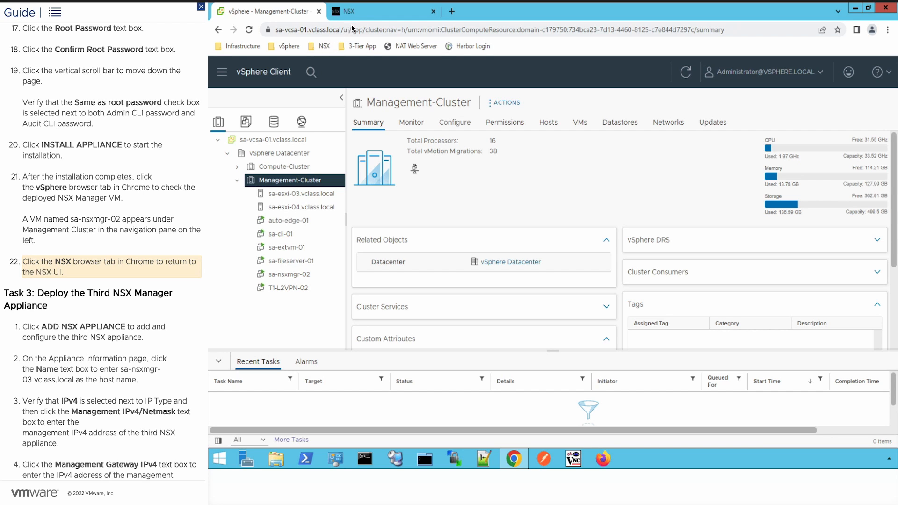
{"action": "left_click", "coordinate": [364, 17]}
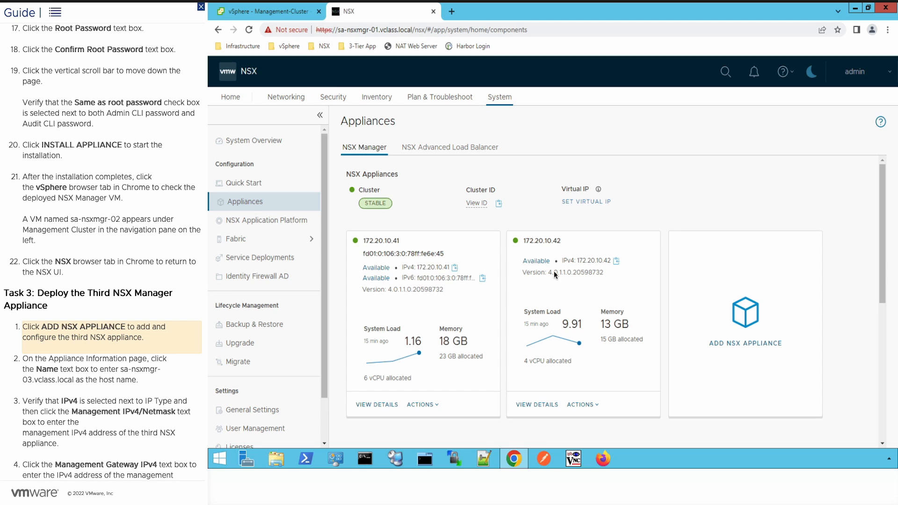
Add a third appliance named sa-nsxmgr-03.vclass.local with management IPv4/netmask 172.20.10.43/24 and gateway 172.20.10.10, keep the Small node size, and continue.
{"action": "left_click", "coordinate": [736, 323]}
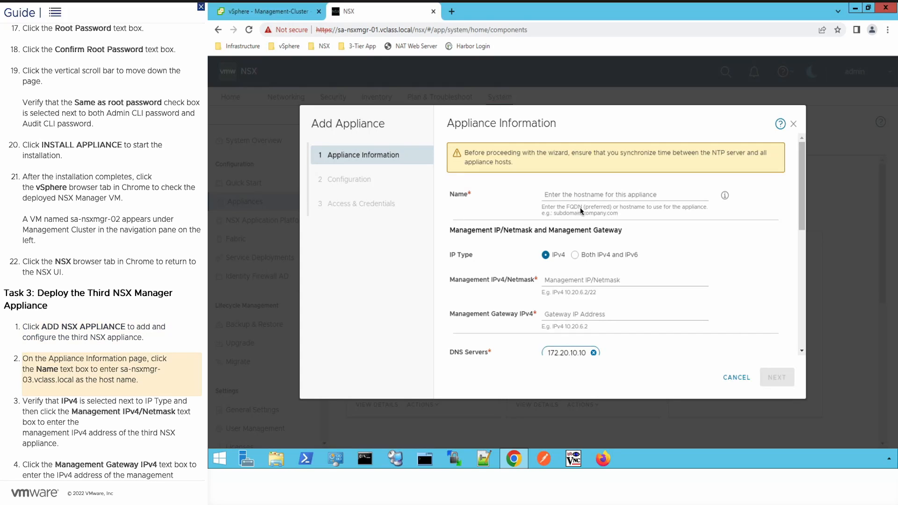
{"action": "left_click", "coordinate": [565, 193]}
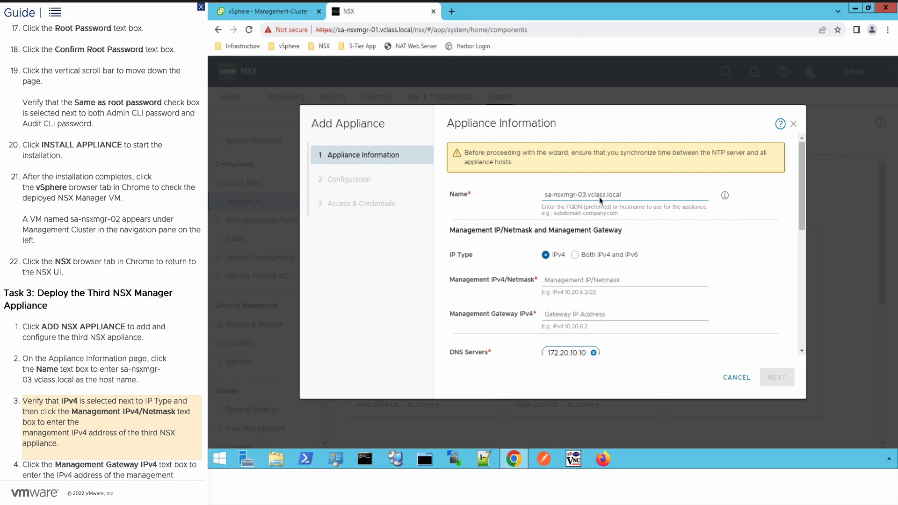
{"action": "left_click", "coordinate": [562, 280]}
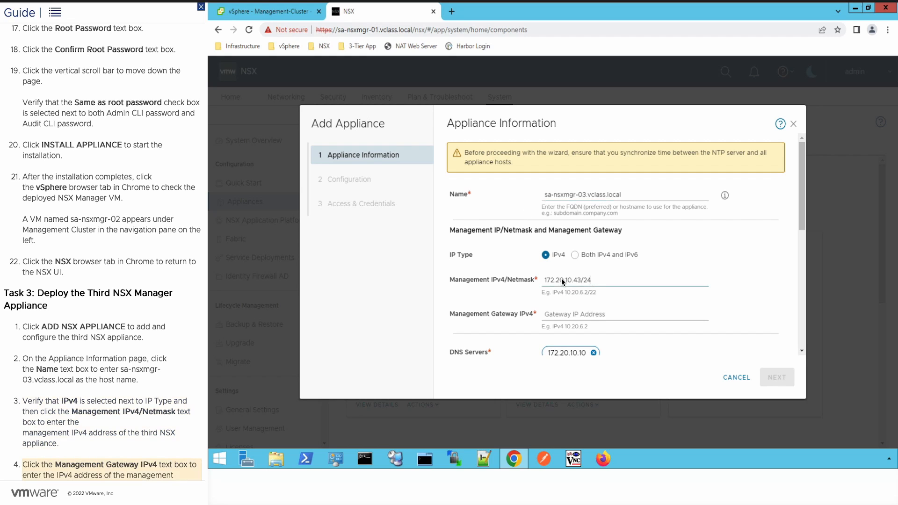
{"action": "left_click", "coordinate": [569, 313]}
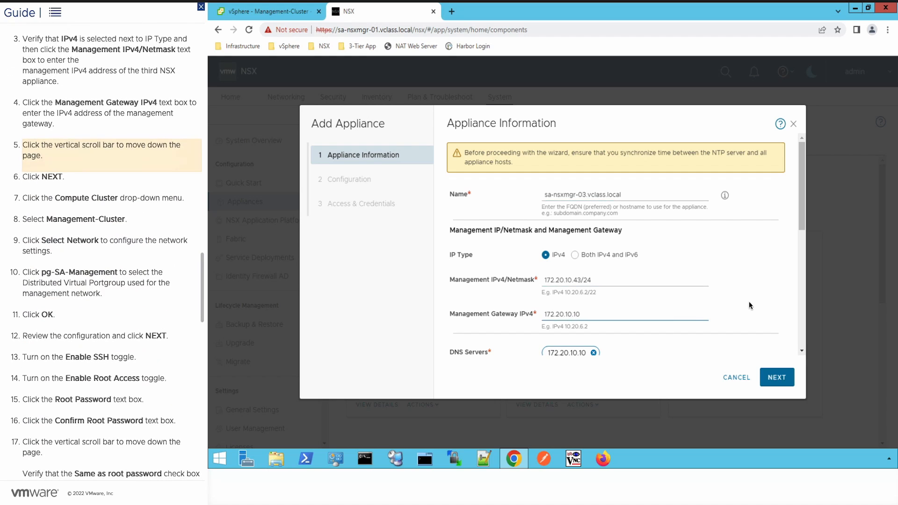
{"action": "left_click", "coordinate": [799, 205]}
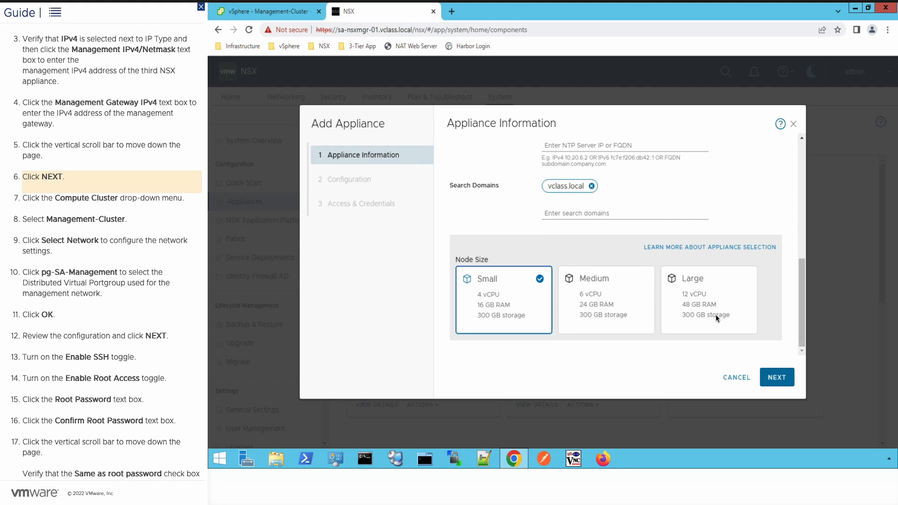
{"action": "left_click", "coordinate": [777, 377]}
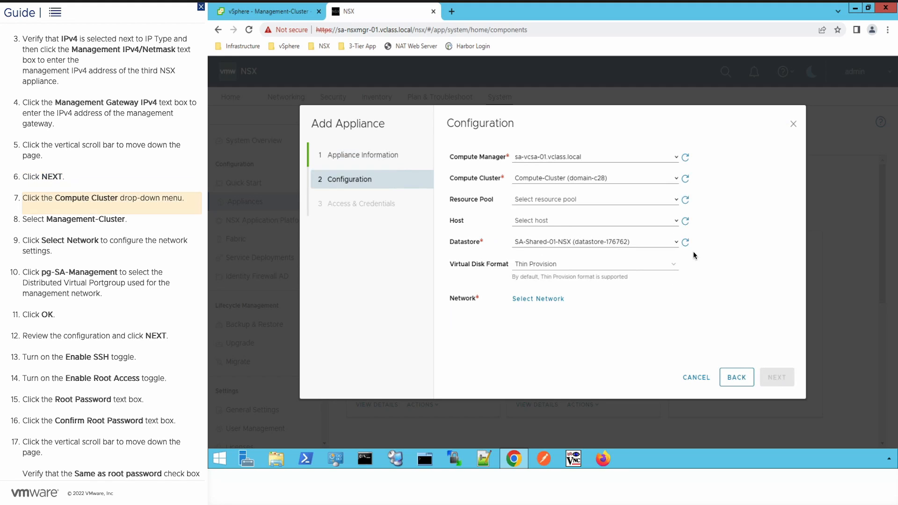
Place the third appliance on the Management-Cluster compute cluster and the pg-SA-Management network, and continue to its access credentials.
{"action": "left_click", "coordinate": [632, 177]}
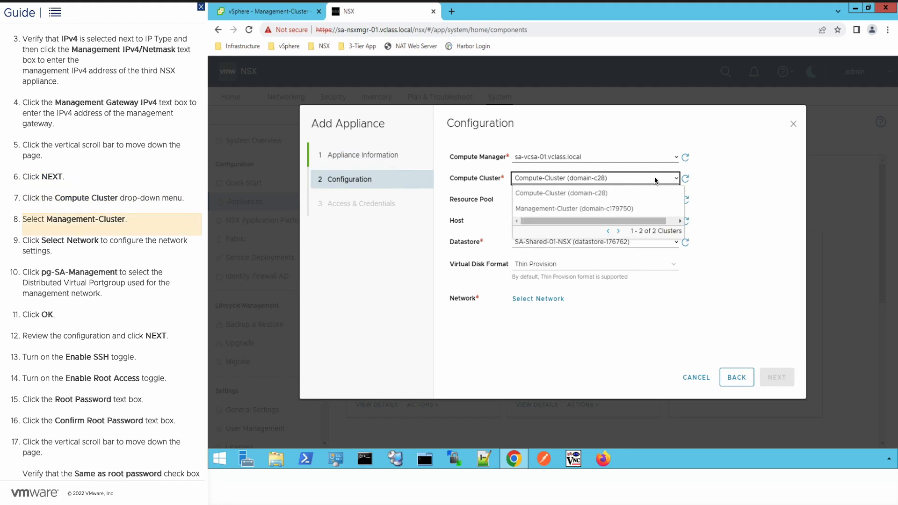
{"action": "left_click", "coordinate": [579, 207]}
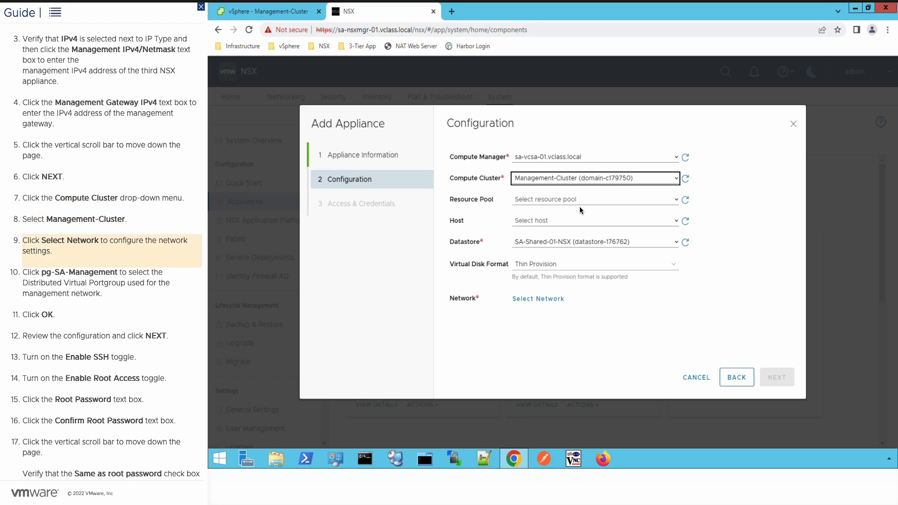
{"action": "left_click", "coordinate": [554, 301]}
{"action": "left_click", "coordinate": [319, 223]}
{"action": "left_click", "coordinate": [787, 384]}
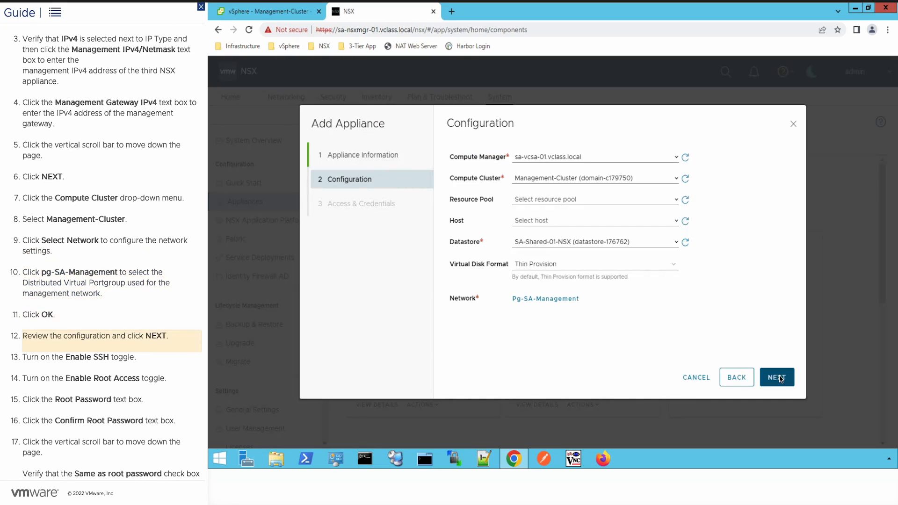
{"action": "left_click", "coordinate": [780, 379]}
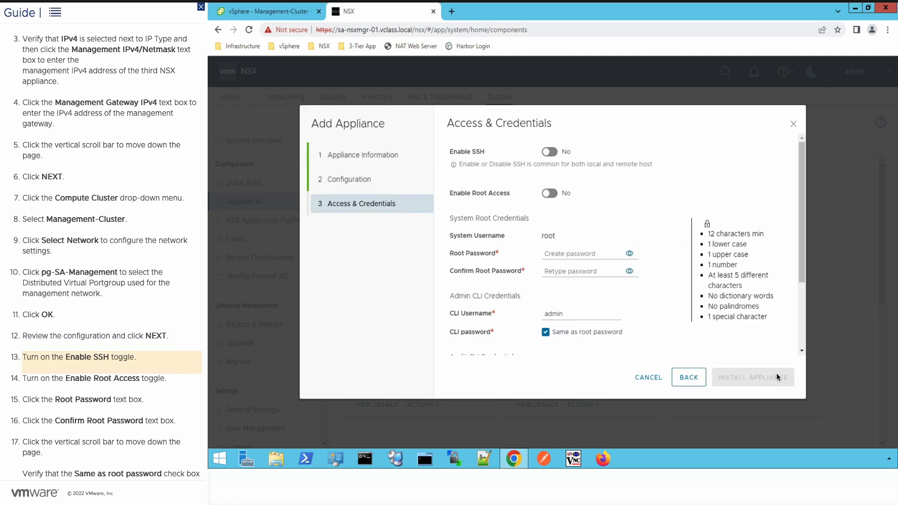
Enable SSH and root access for the third appliance, enter and confirm the root password, and install it.
{"action": "left_click", "coordinate": [550, 152]}
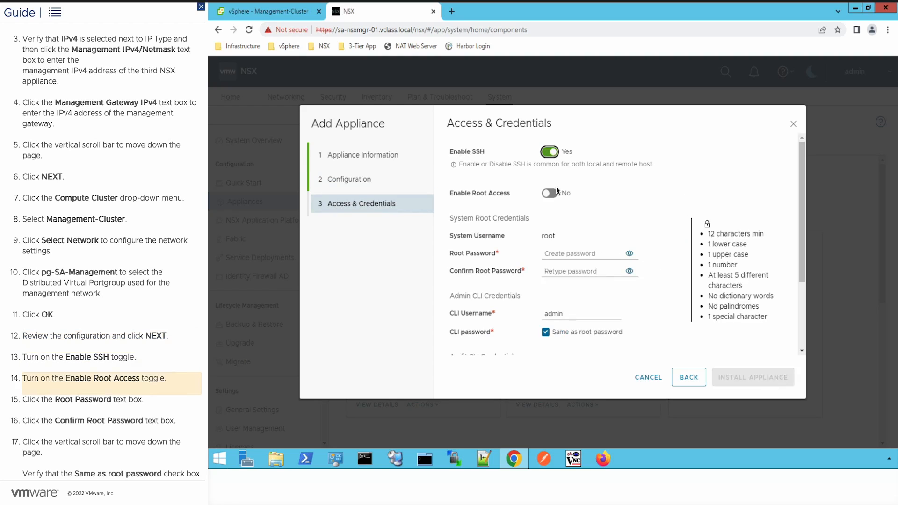
{"action": "left_click", "coordinate": [551, 194]}
{"action": "left_click", "coordinate": [563, 253]}
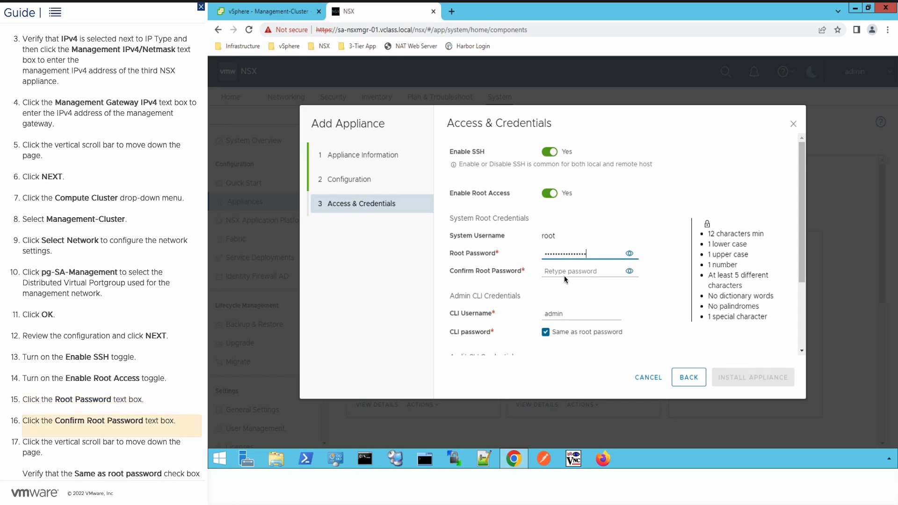
{"action": "left_click", "coordinate": [566, 274]}
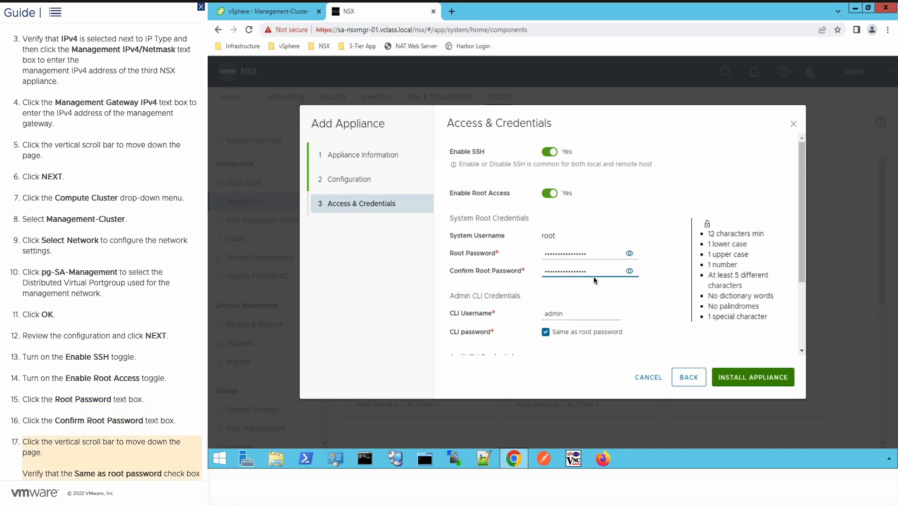
{"action": "left_click", "coordinate": [804, 254]}
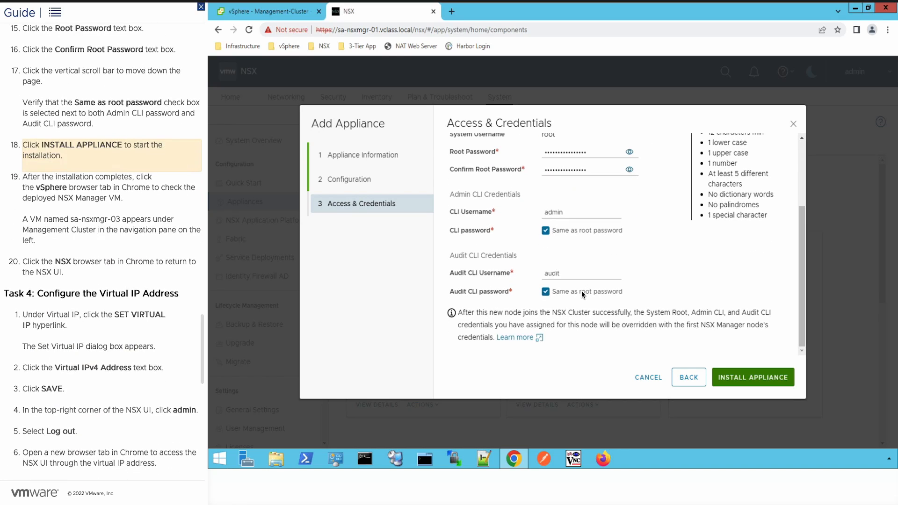
{"action": "left_click", "coordinate": [748, 377]}
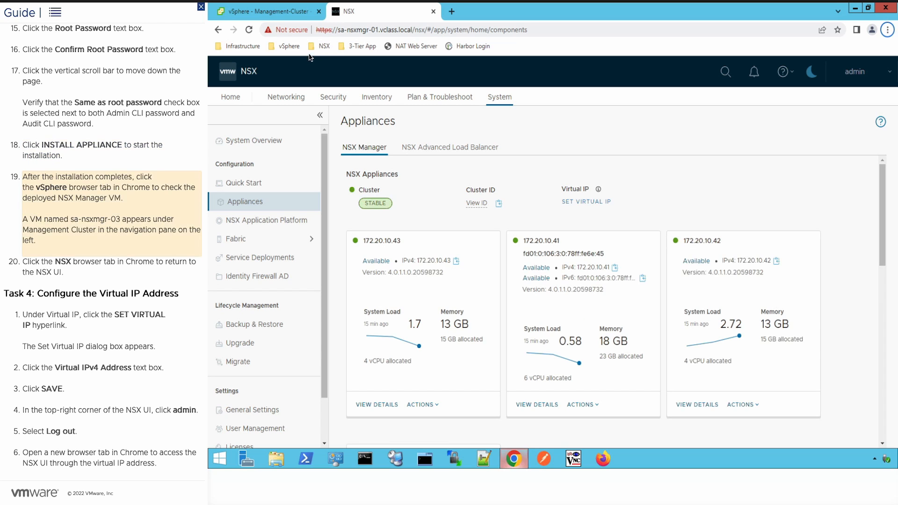
Check the Management-Cluster inventory in the vSphere Client for the sa-nsxmgr-03 VM and return to NSX.
{"action": "left_click", "coordinate": [286, 13]}
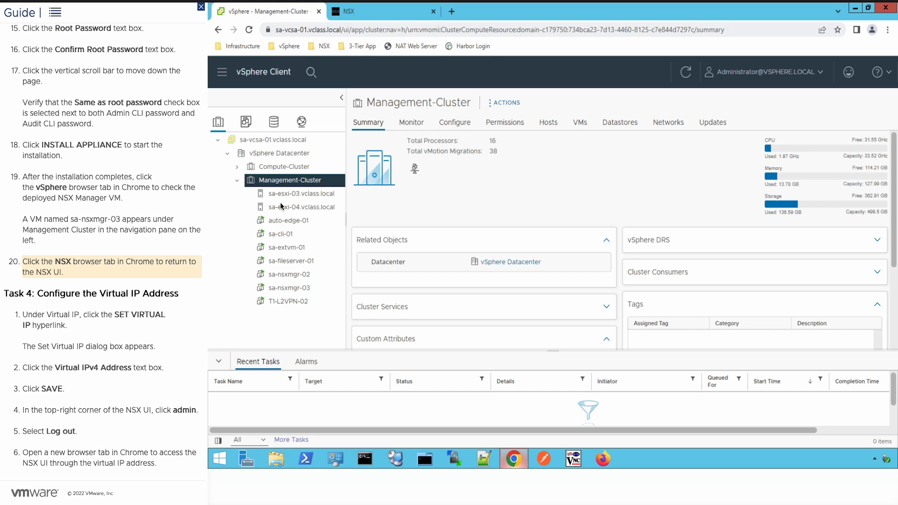
{"action": "left_click", "coordinate": [349, 14]}
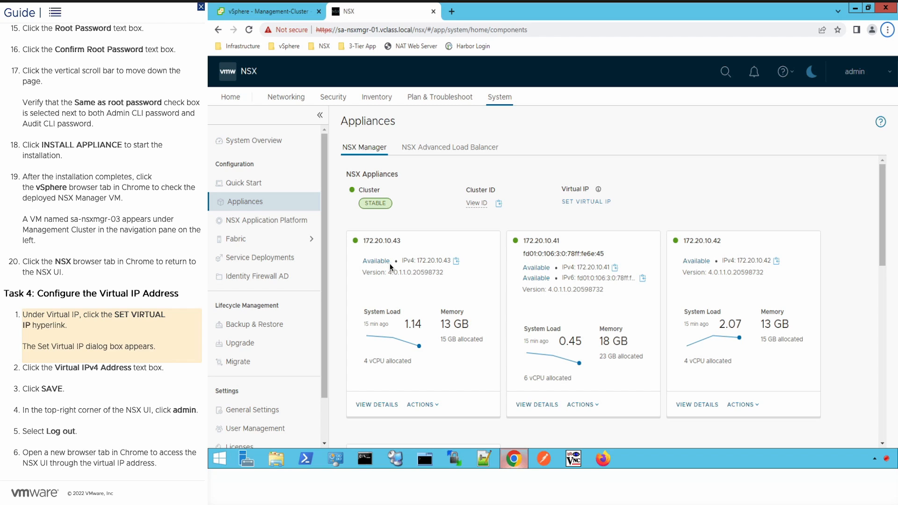
Set the NSX Manager cluster's virtual IPv4 address to 172.20.10.44 and save it.
{"action": "left_click", "coordinate": [579, 201]}
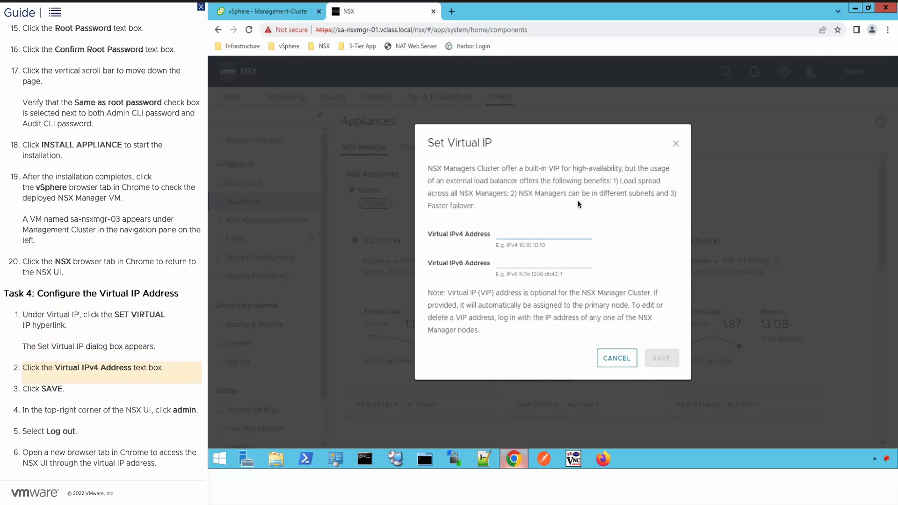
{"action": "left_click", "coordinate": [510, 236]}
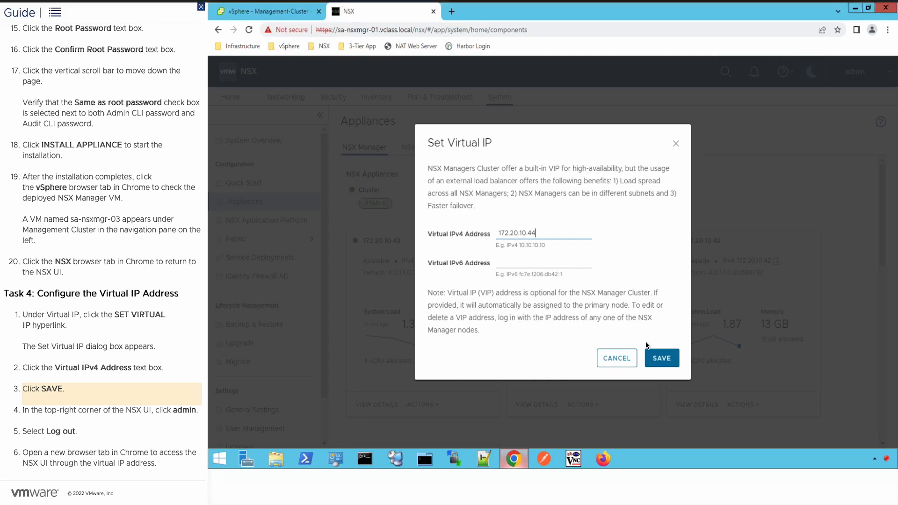
{"action": "left_click", "coordinate": [661, 359]}
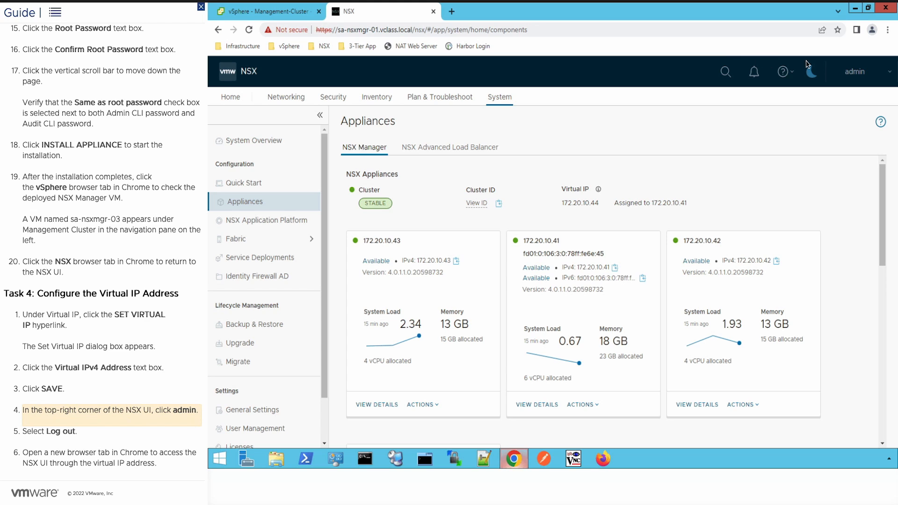
{"action": "left_click", "coordinate": [871, 78]}
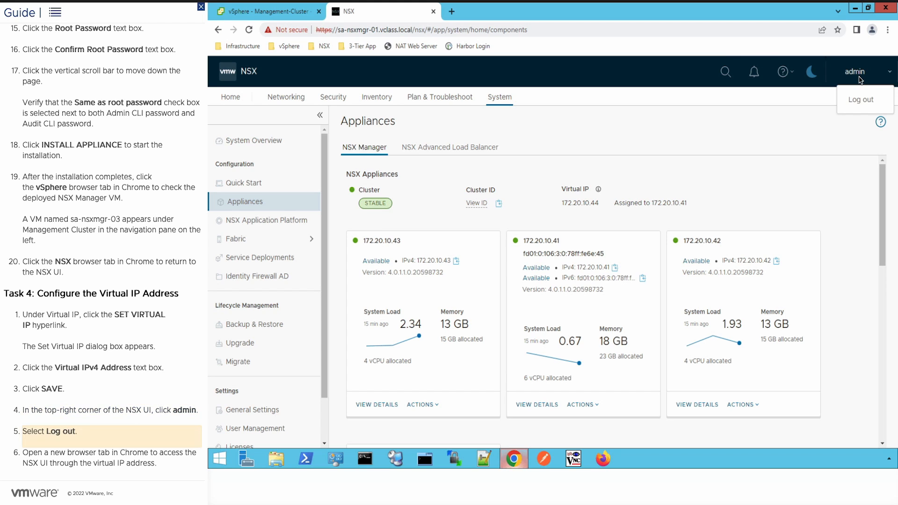
{"action": "left_click", "coordinate": [863, 99]}
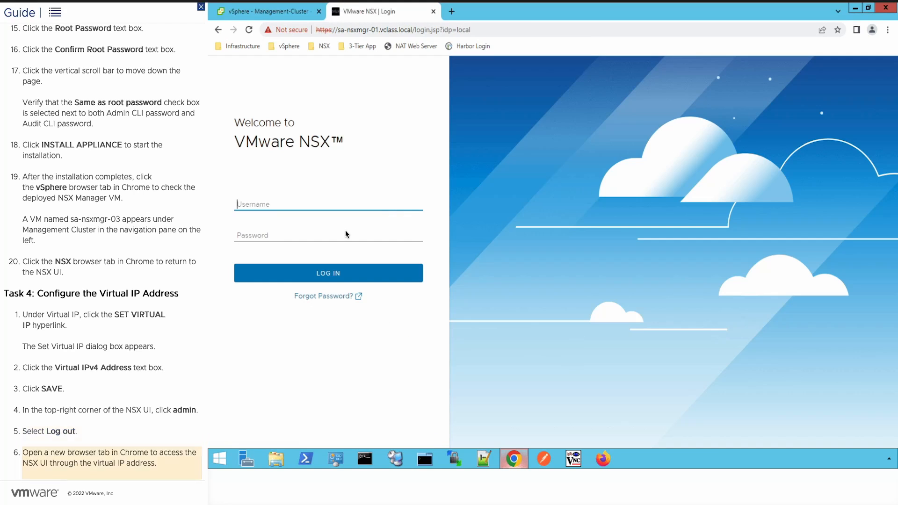
{"action": "left_click", "coordinate": [449, 12]}
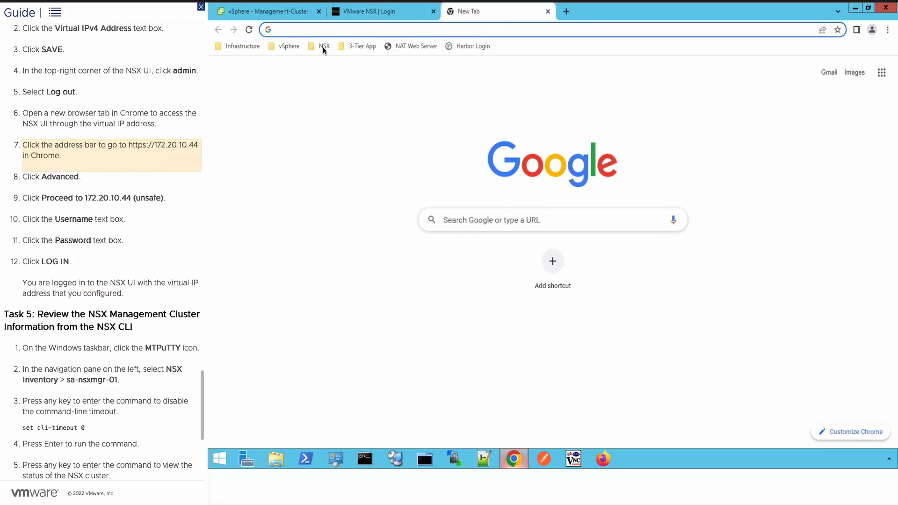
{"action": "left_click", "coordinate": [297, 31]}
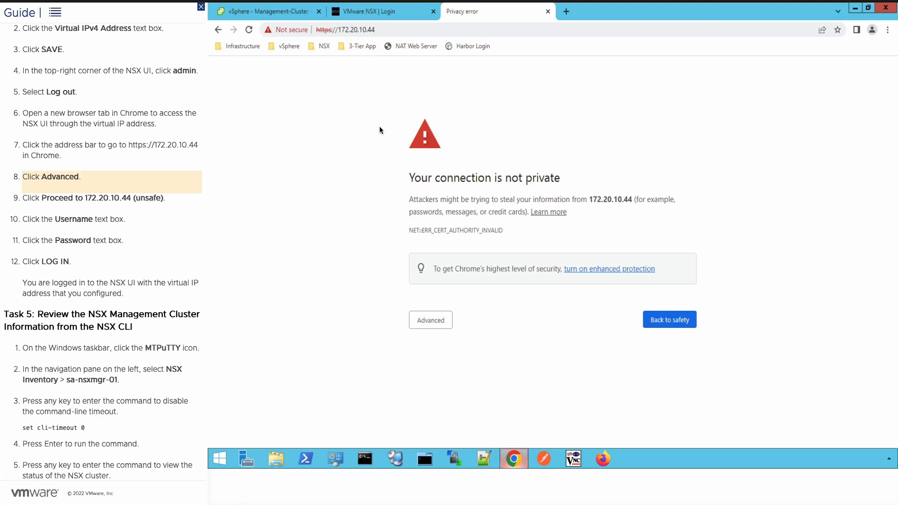
{"action": "left_click", "coordinate": [433, 320]}
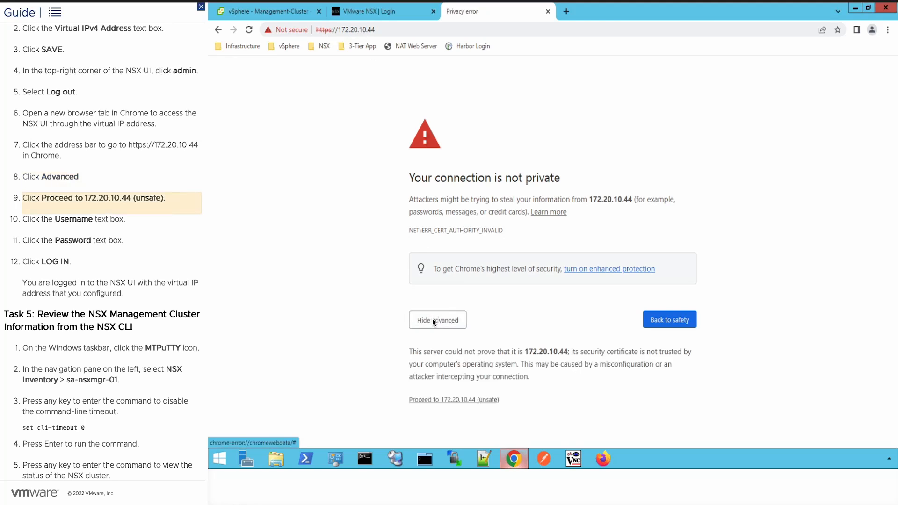
{"action": "left_click", "coordinate": [453, 400]}
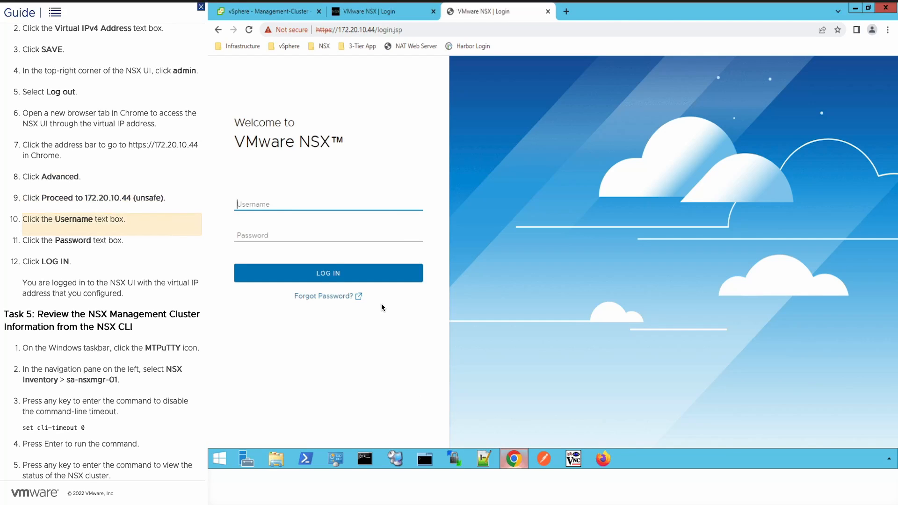
Log in to NSX through the virtual IP as admin, entering the account password.
{"action": "left_click", "coordinate": [278, 206]}
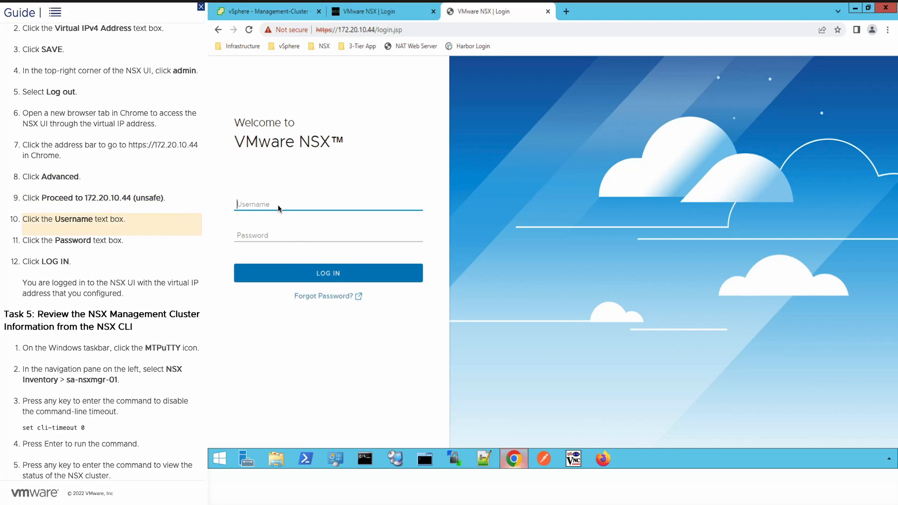
{"action": "left_click", "coordinate": [270, 234]}
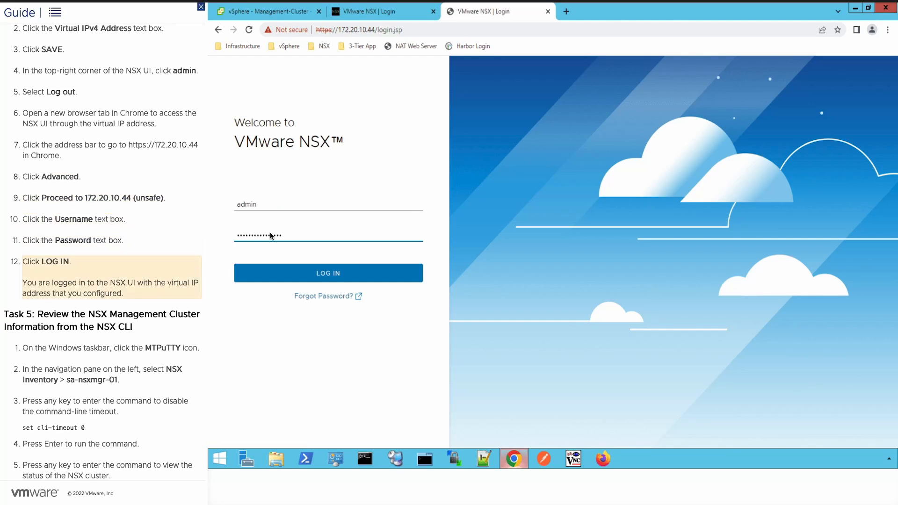
{"action": "left_click", "coordinate": [277, 273]}
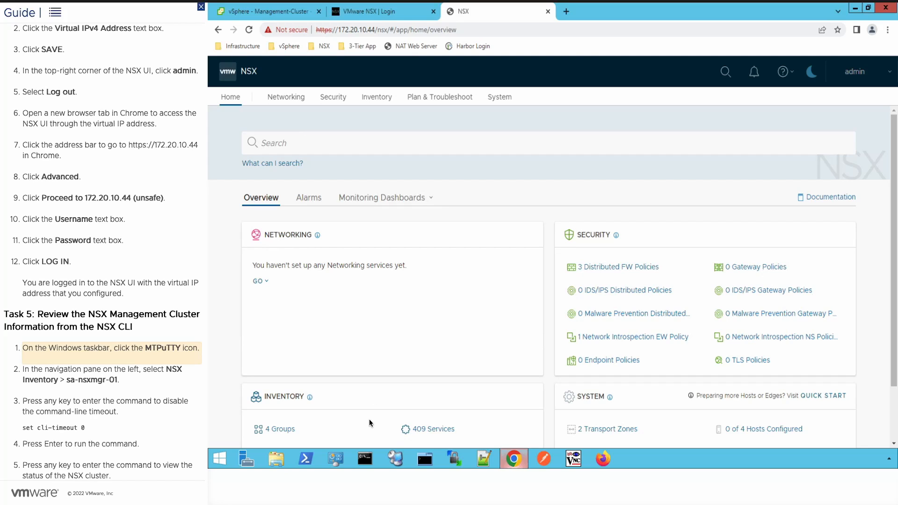
Switch to MTPuTTY, connect to sa-nsxmgr-01 in the NSX Inventory, and disable the command-line timeout with "set cli-timeout 0".
{"action": "left_click", "coordinate": [425, 460]}
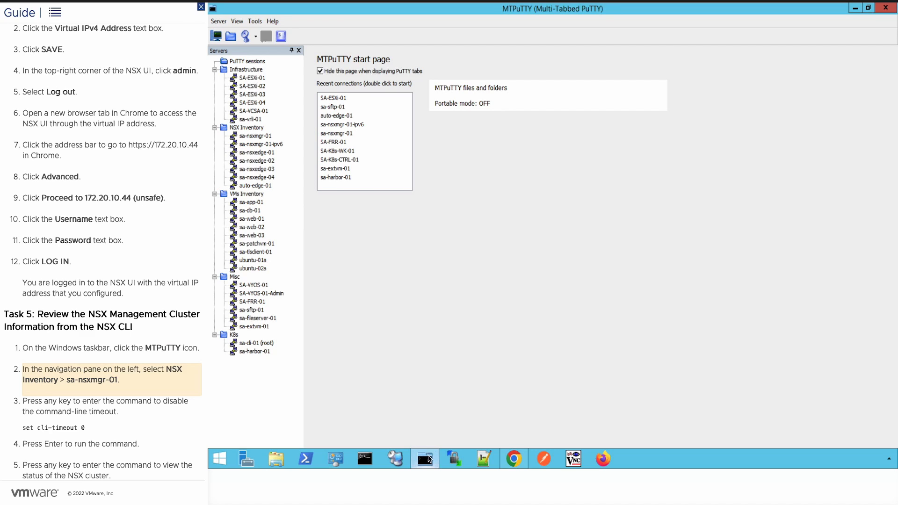
{"action": "left_click", "coordinate": [256, 137]}
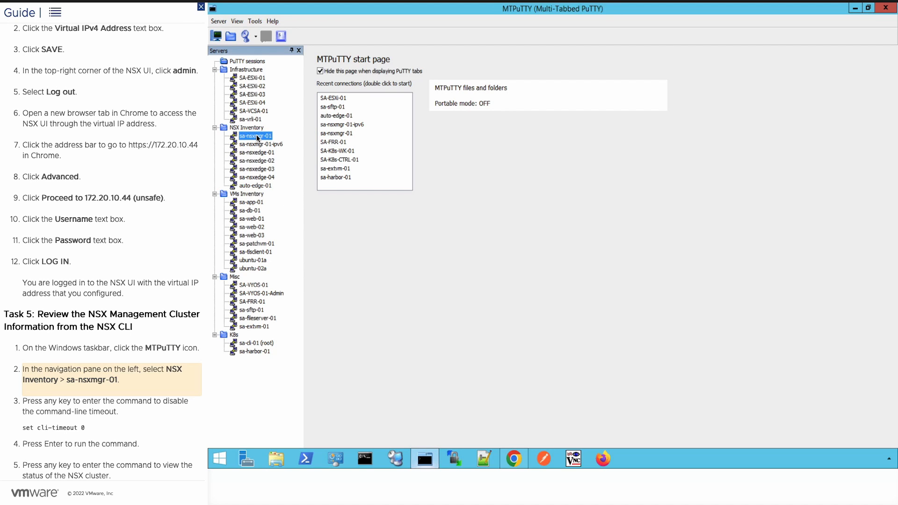
{"action": "double_click", "coordinate": [257, 135]}
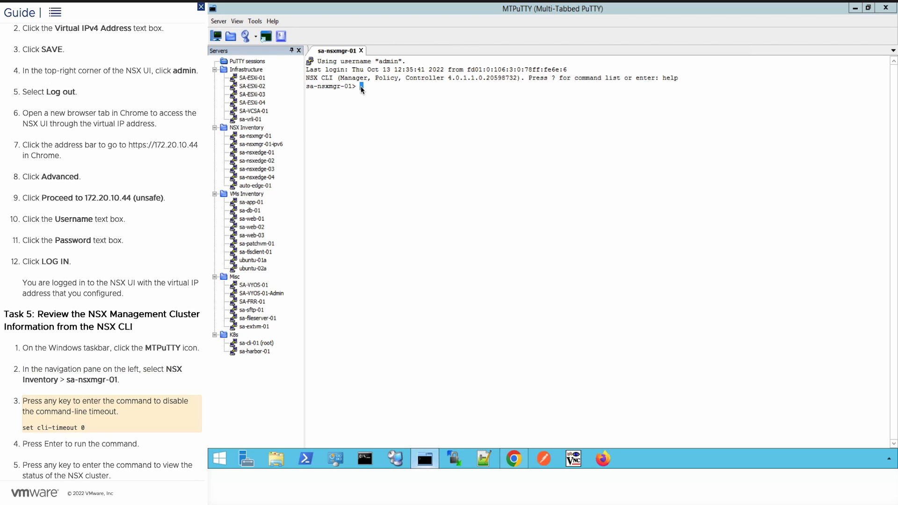
{"action": "type", "text": "set cli-timeout 0"}
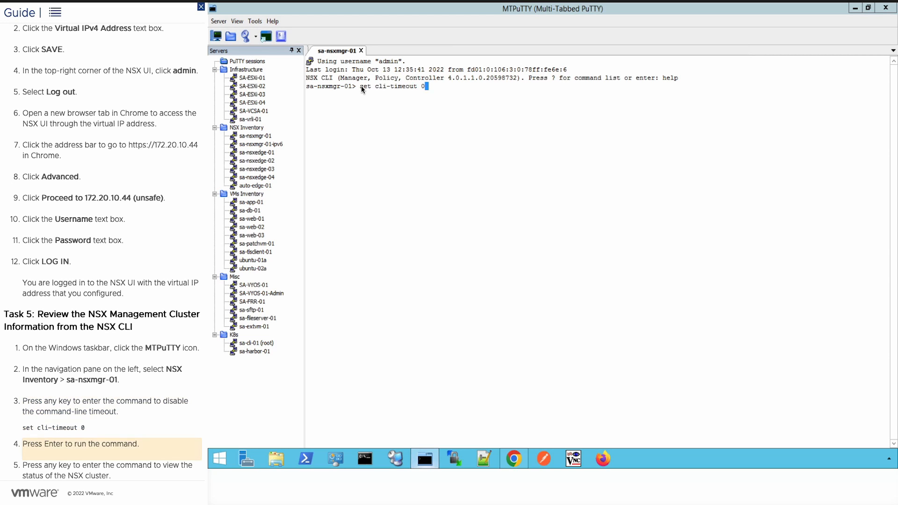
{"action": "key", "text": "Return"}
Run "get cluster status" on sa-nsxmgr-01 and review the group status of every role from the beginning of the output.
{"action": "type", "text": "get cluster status"}
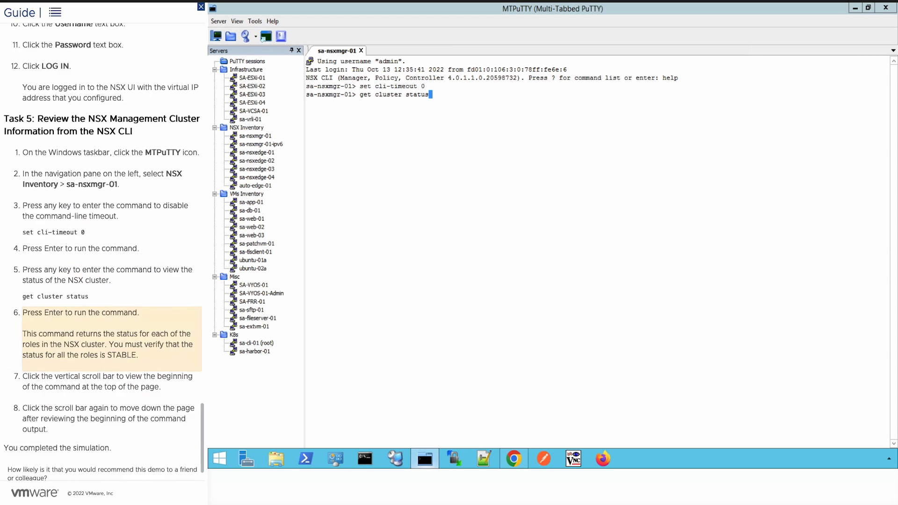
{"action": "key", "text": "Return"}
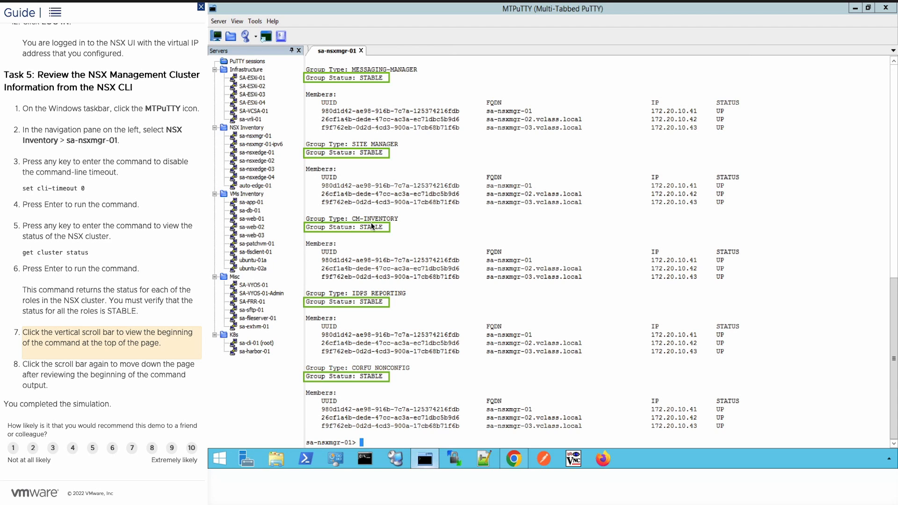
{"action": "left_click", "coordinate": [896, 84]}
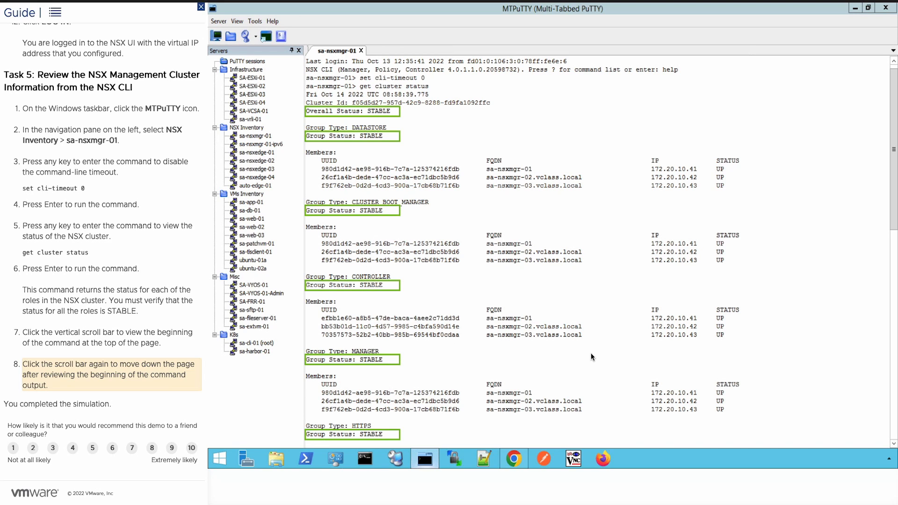
{"action": "left_click", "coordinate": [893, 427]}
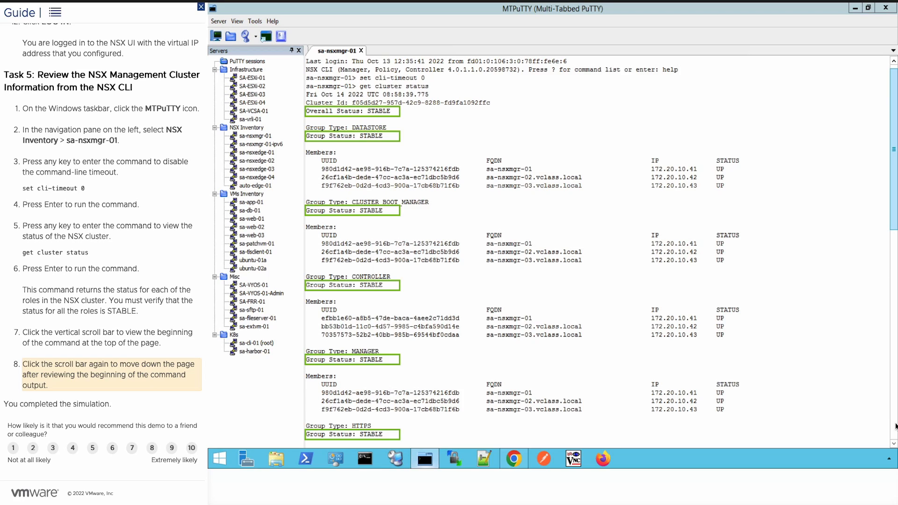